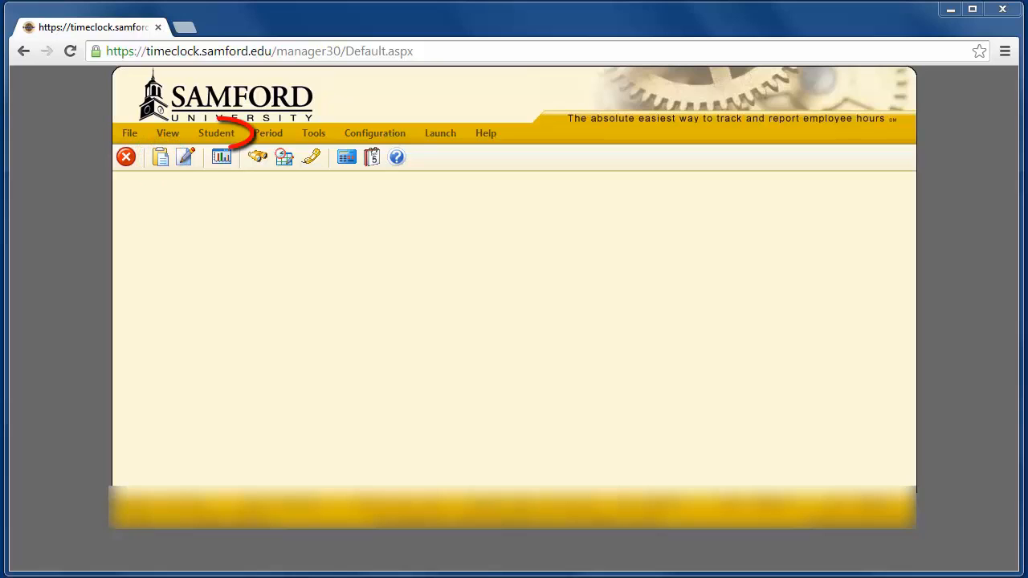
Open the student hours editor and filter the student list by the student's last name
{"action": "left_click", "coordinate": [234, 134]}
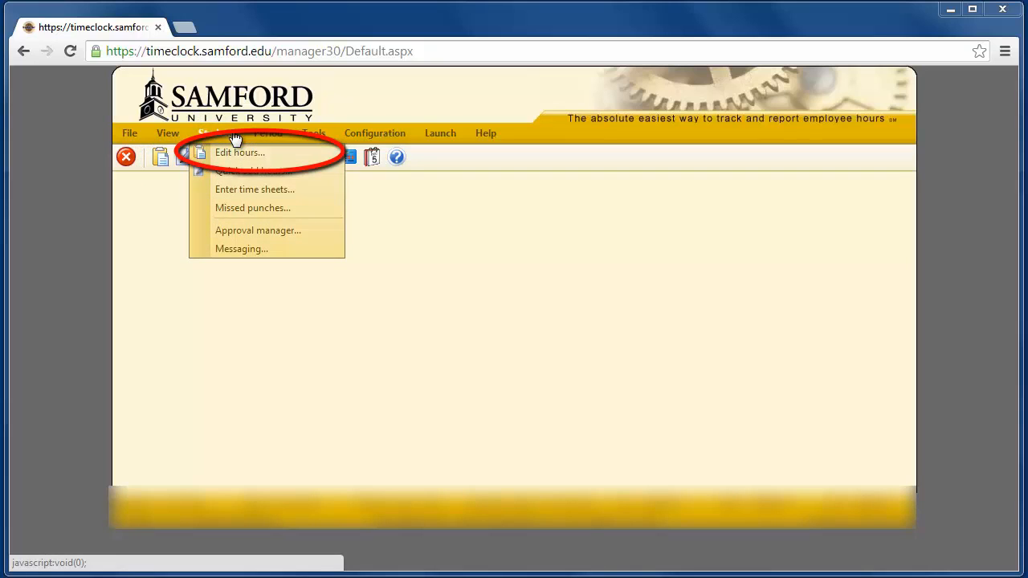
{"action": "left_click", "coordinate": [236, 153]}
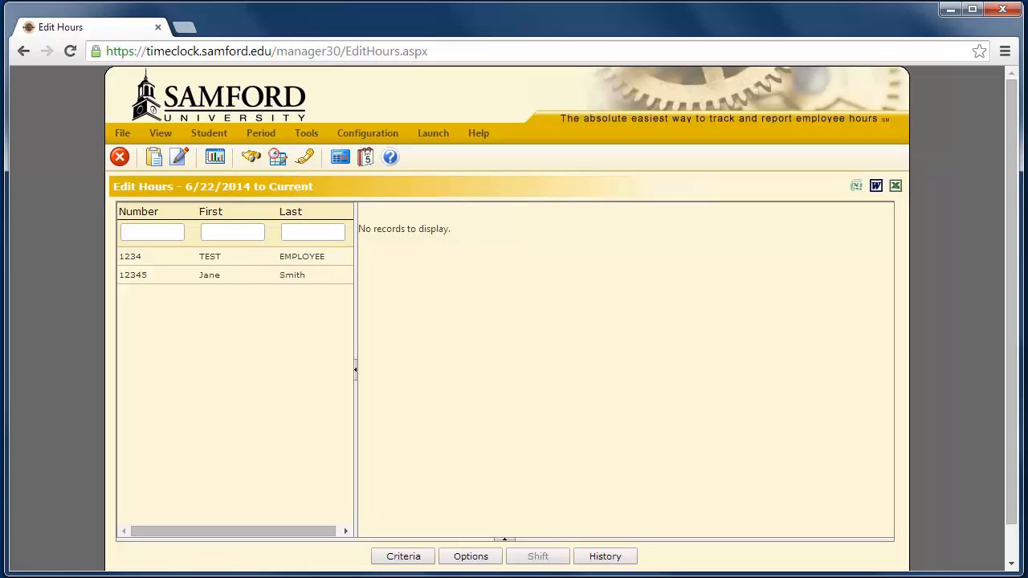
{"action": "left_click", "coordinate": [326, 231]}
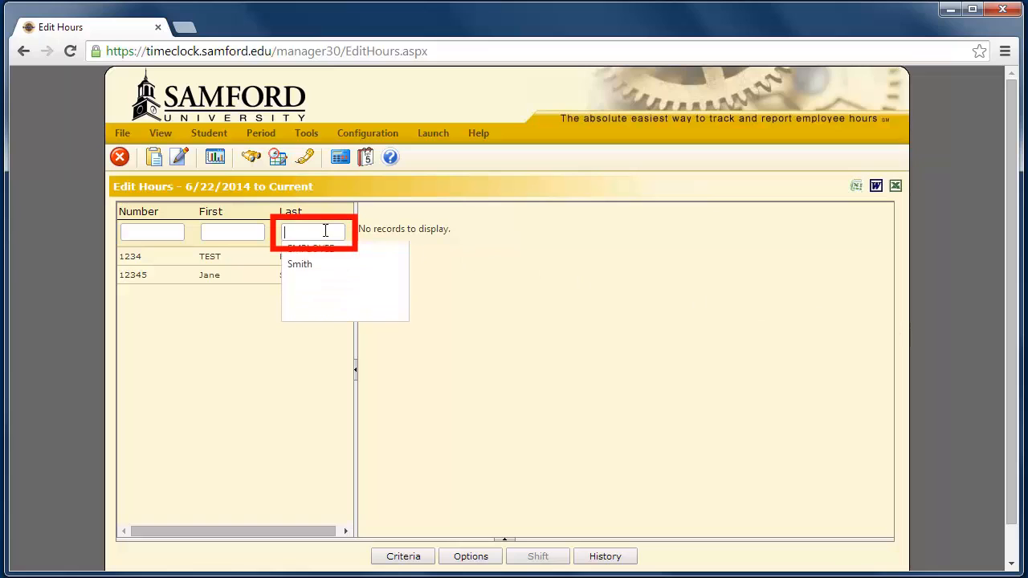
{"action": "type", "text": "smith"}
{"action": "key", "text": "Return"}
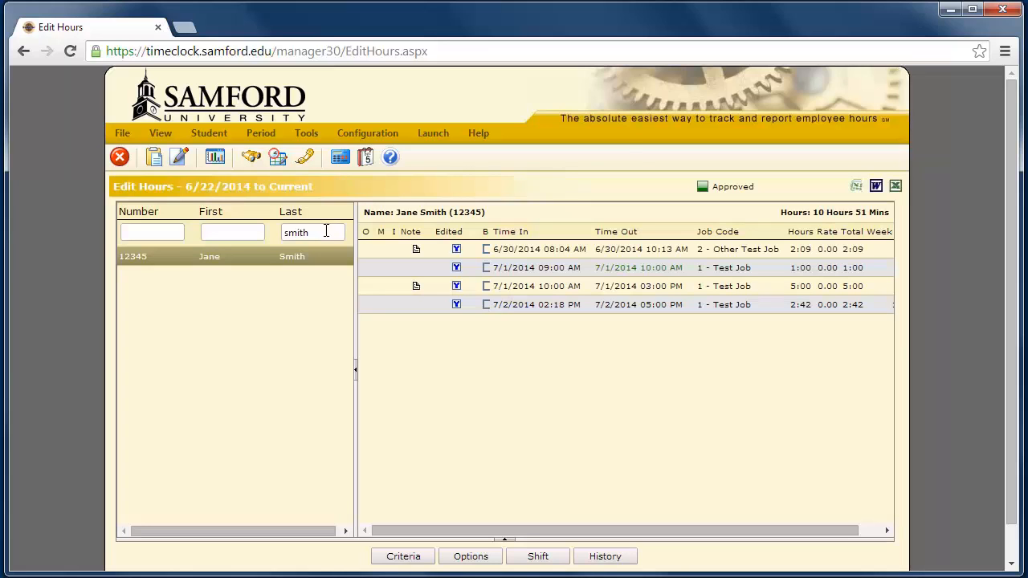
Clear the last-name filter from the student list
{"action": "left_click_drag", "start_coordinate": [326, 232], "coordinate": [278, 232]}
{"action": "key", "text": "BackSpace"}
{"action": "left_click", "coordinate": [228, 344]}
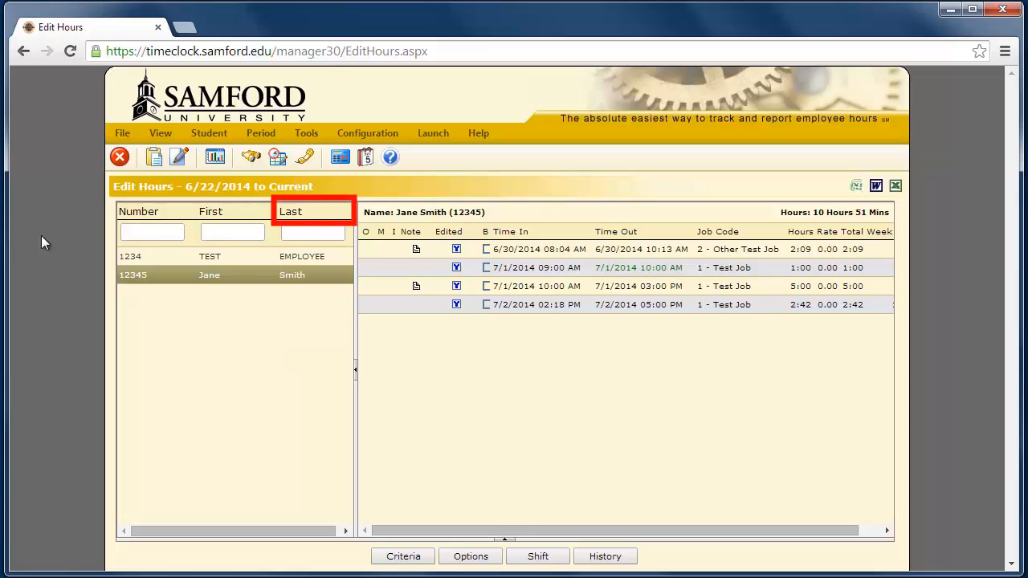
Sort the student list by number in descending order, and re-sort it by first name in descending order
{"action": "left_click", "coordinate": [134, 215]}
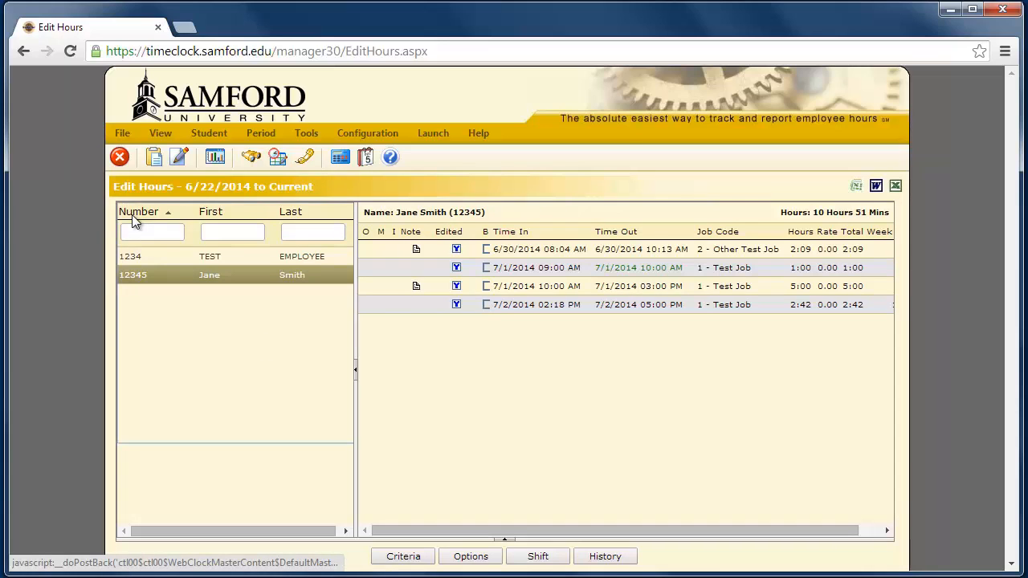
{"action": "left_click", "coordinate": [133, 219]}
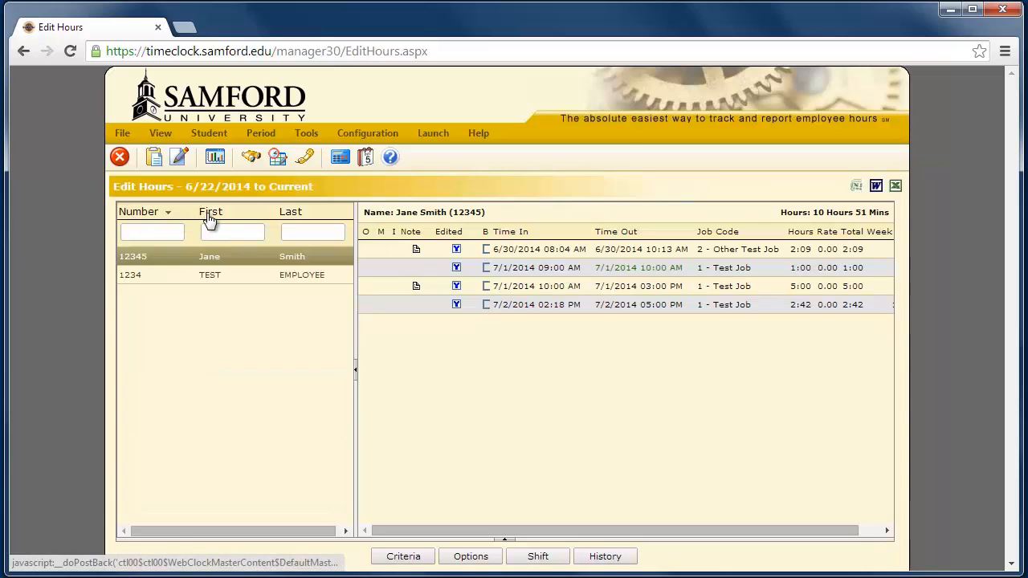
{"action": "left_click", "coordinate": [209, 218]}
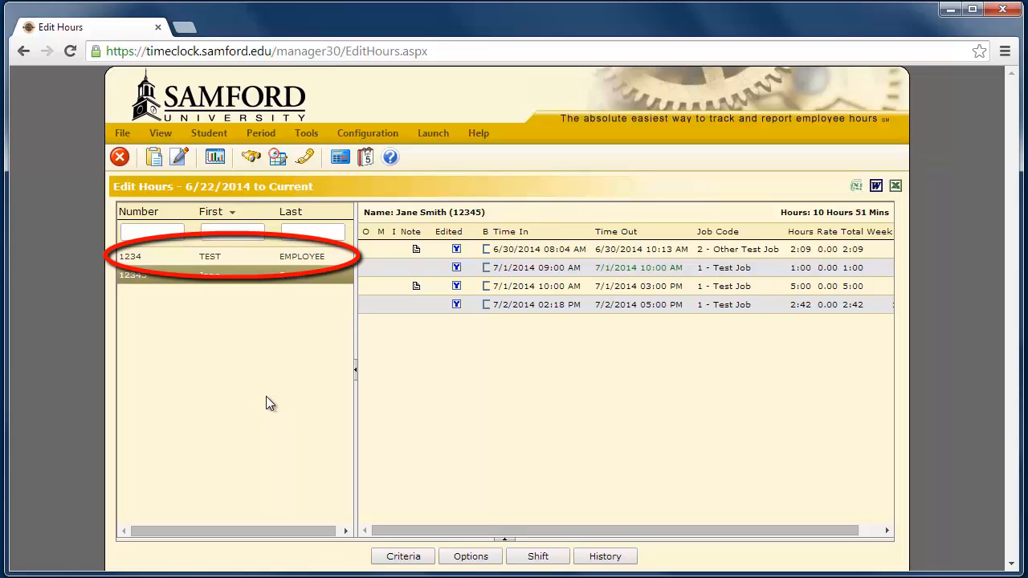
Examine the test employee's time segments across all columns, including the weekly totals
{"action": "left_click", "coordinate": [290, 256]}
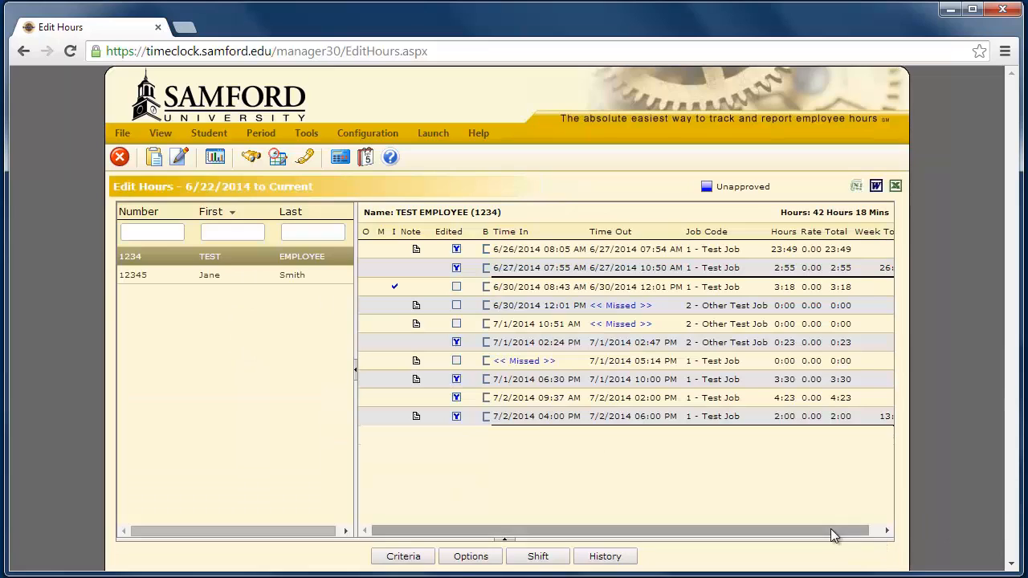
{"action": "left_click_drag", "start_coordinate": [834, 531], "coordinate": [882, 534]}
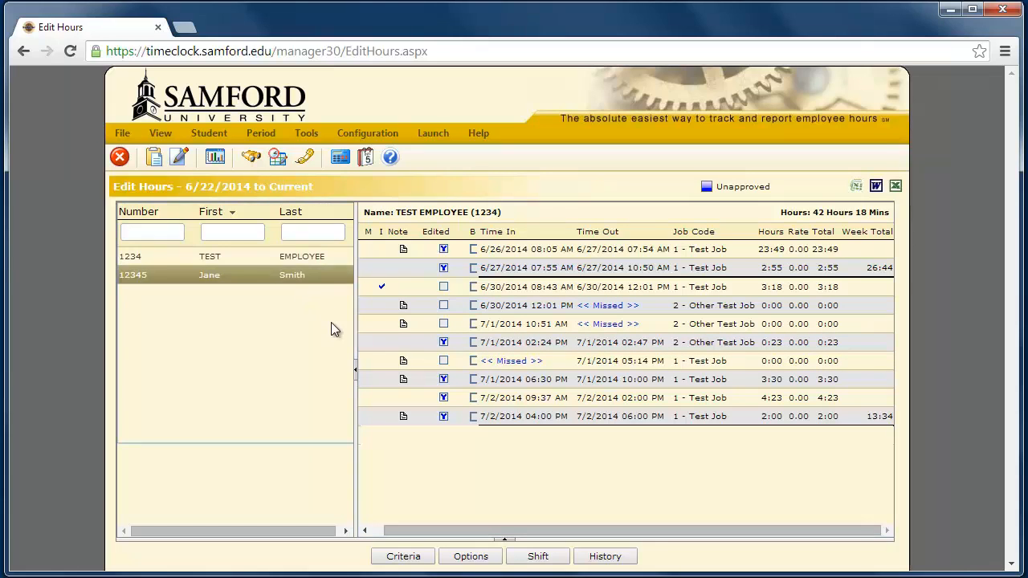
Start a new time segment for the student listed below the test employee, with Date In 7/3/2014
{"action": "left_click", "coordinate": [299, 277]}
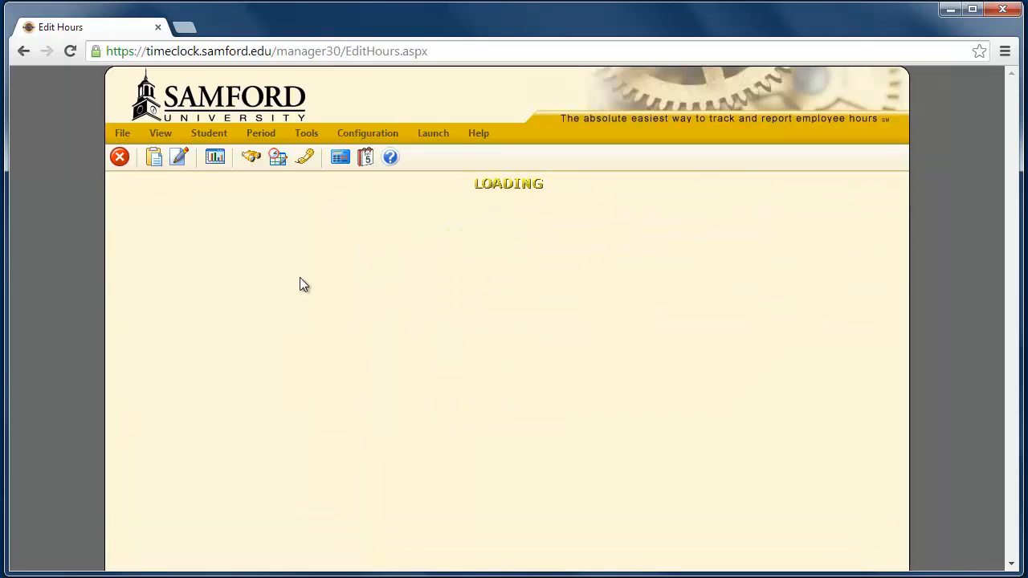
{"action": "right_click", "coordinate": [633, 387]}
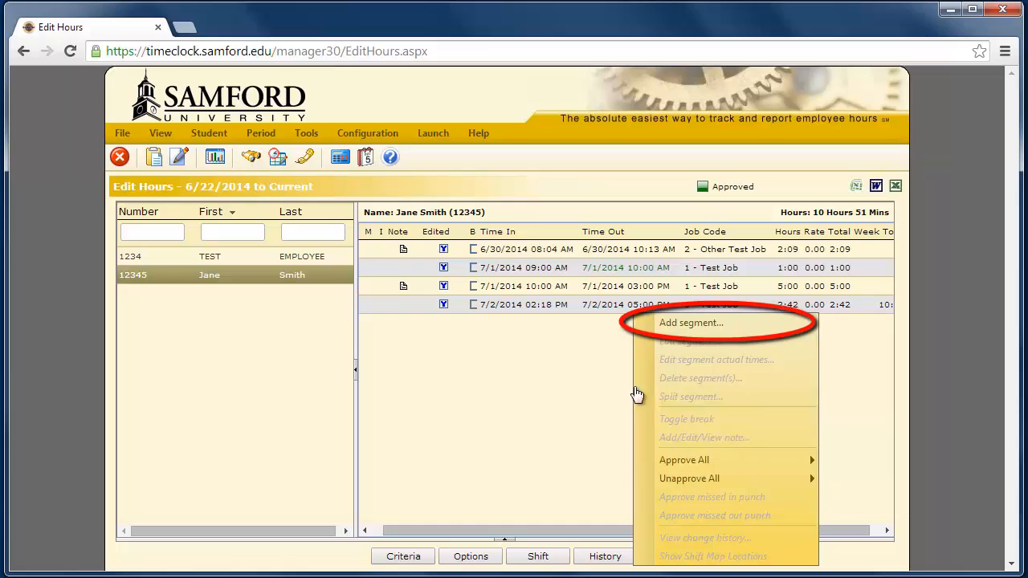
{"action": "left_click", "coordinate": [697, 323]}
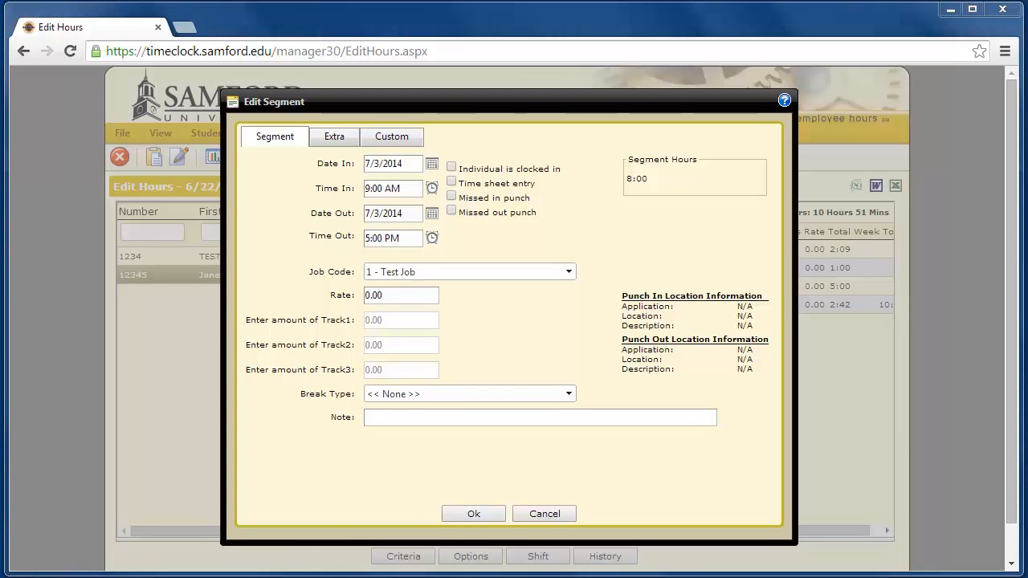
{"action": "left_click", "coordinate": [431, 164]}
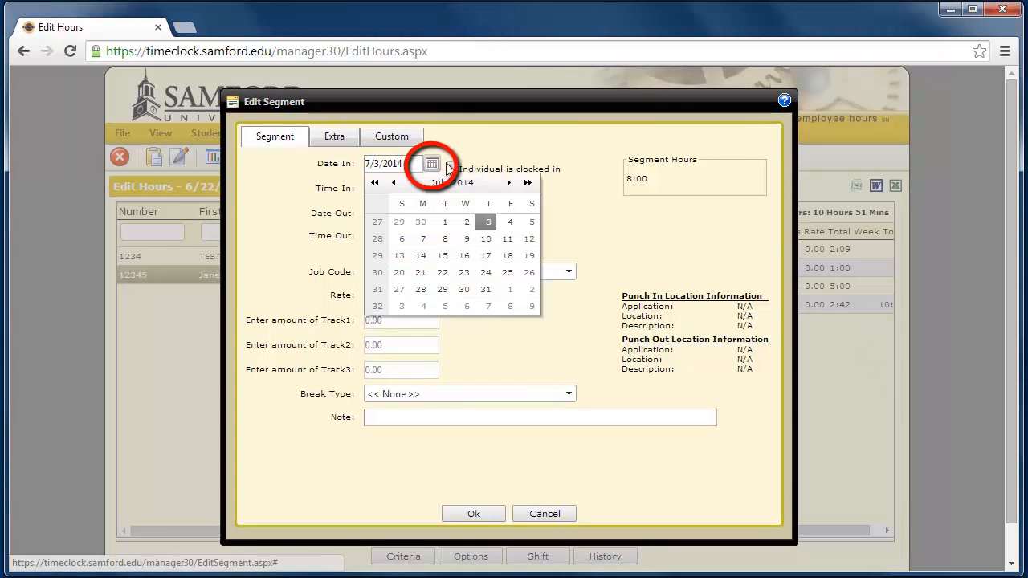
{"action": "left_click", "coordinate": [488, 222]}
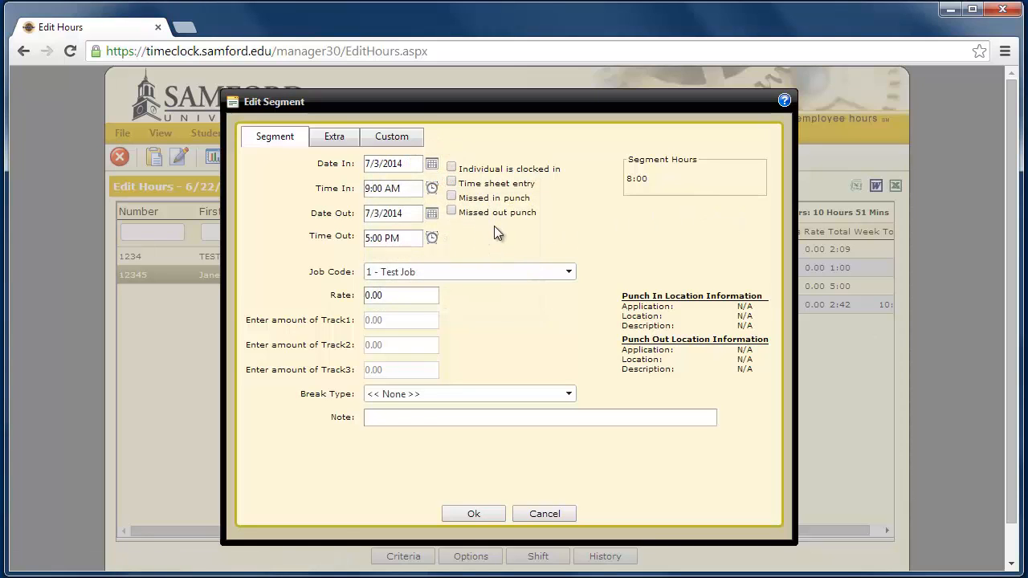
Set the new segment's Time In to 11:18 AM, Time Out to 3:49 PM and job code to 1 - Test Job
{"action": "left_click", "coordinate": [413, 189]}
{"action": "type", "text": "11:"}
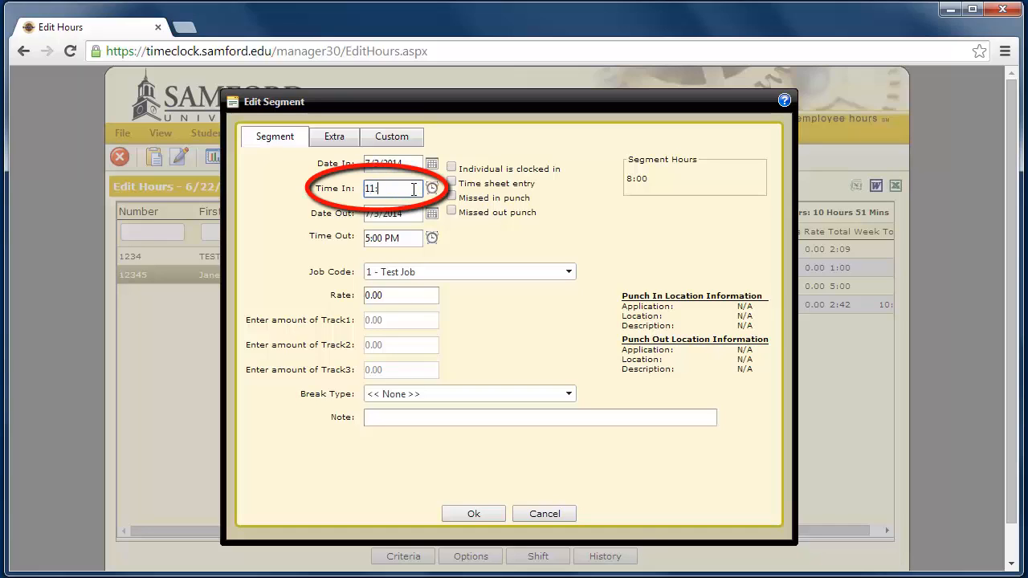
{"action": "type", "text": "18A"}
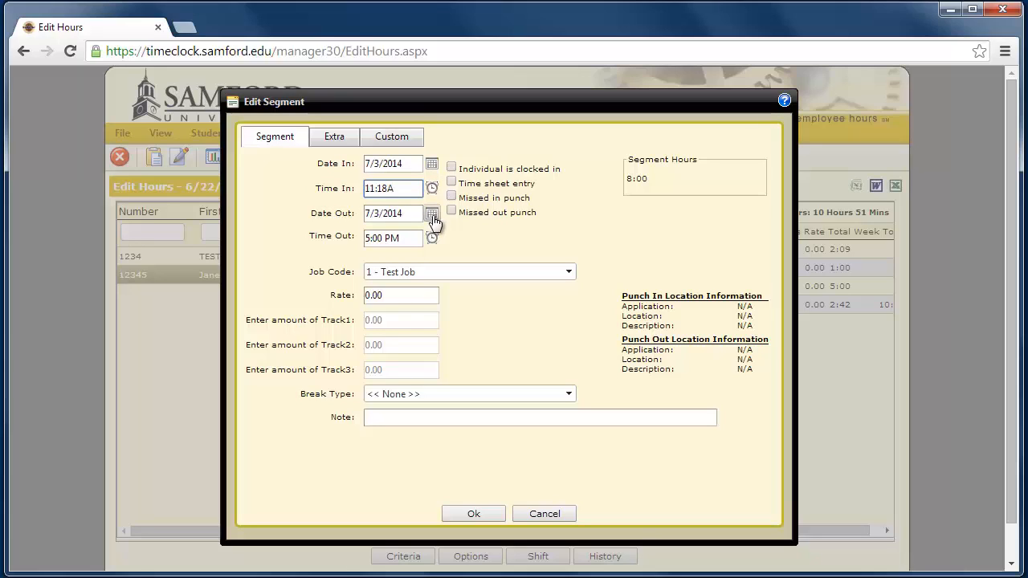
{"action": "left_click", "coordinate": [432, 216]}
{"action": "left_click", "coordinate": [433, 219]}
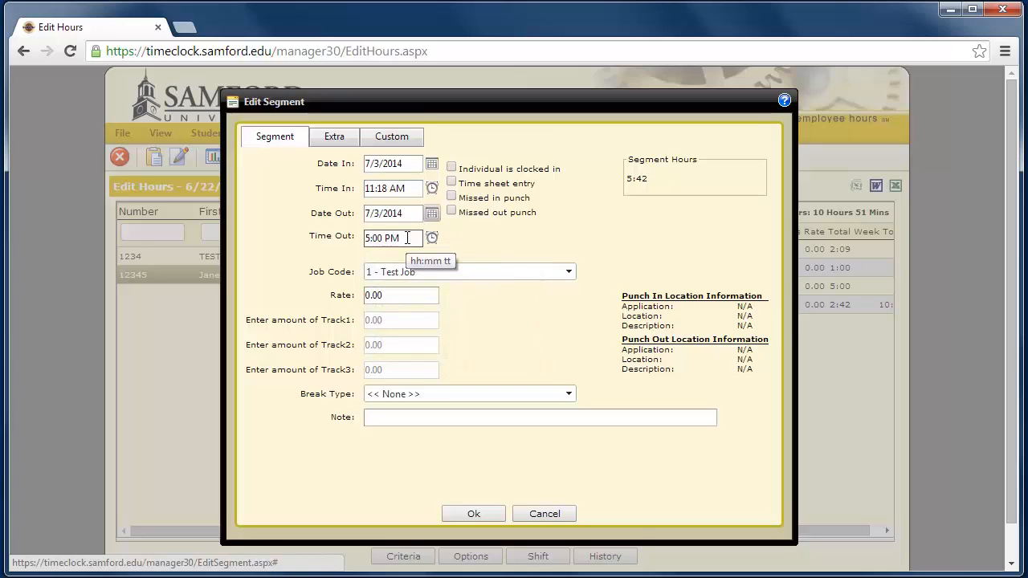
{"action": "left_click", "coordinate": [407, 238]}
{"action": "type", "text": "3"}
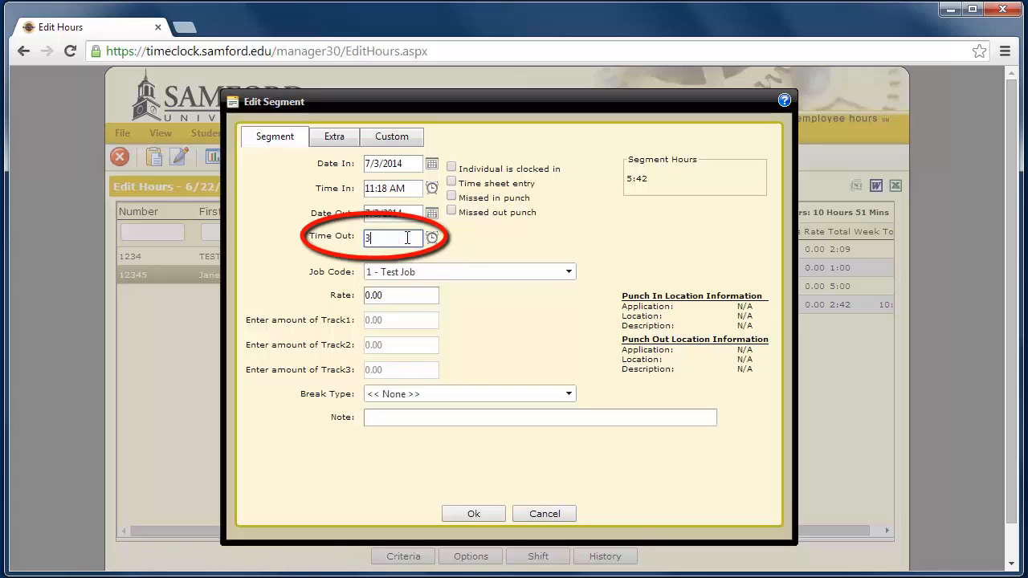
{"action": "type", "text": ":49P"}
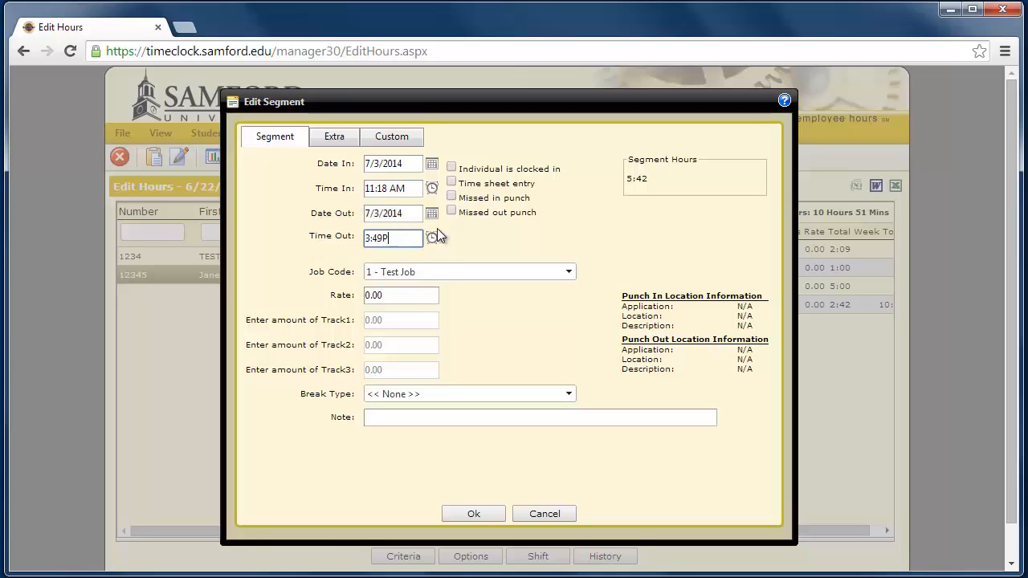
{"action": "left_click", "coordinate": [511, 240]}
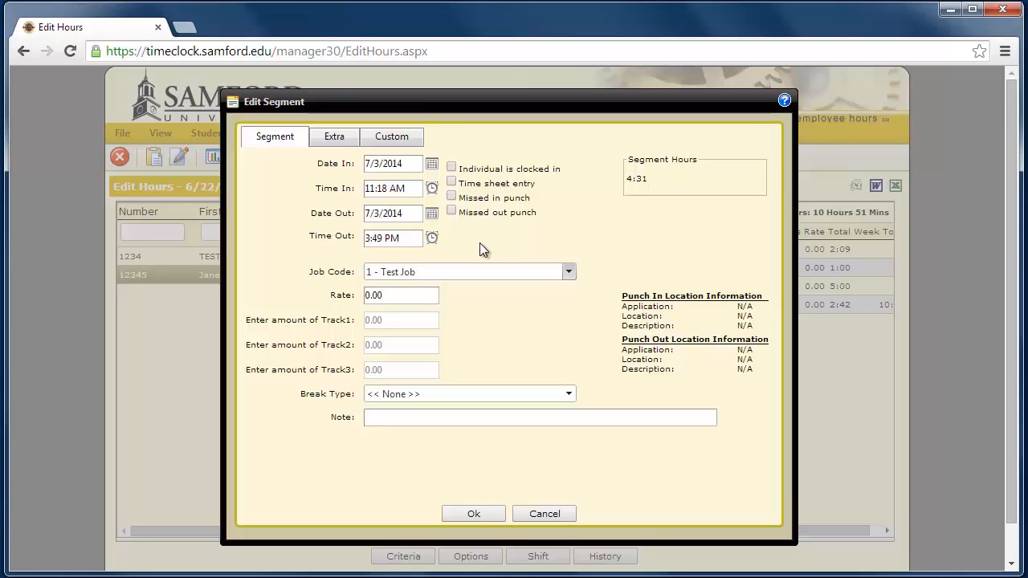
{"action": "left_click", "coordinate": [569, 273]}
{"action": "left_click", "coordinate": [506, 307]}
Note that the student was at an off campus event that did not have internet access, mark the individual as clocked in, and save the segment
{"action": "left_click", "coordinate": [557, 417]}
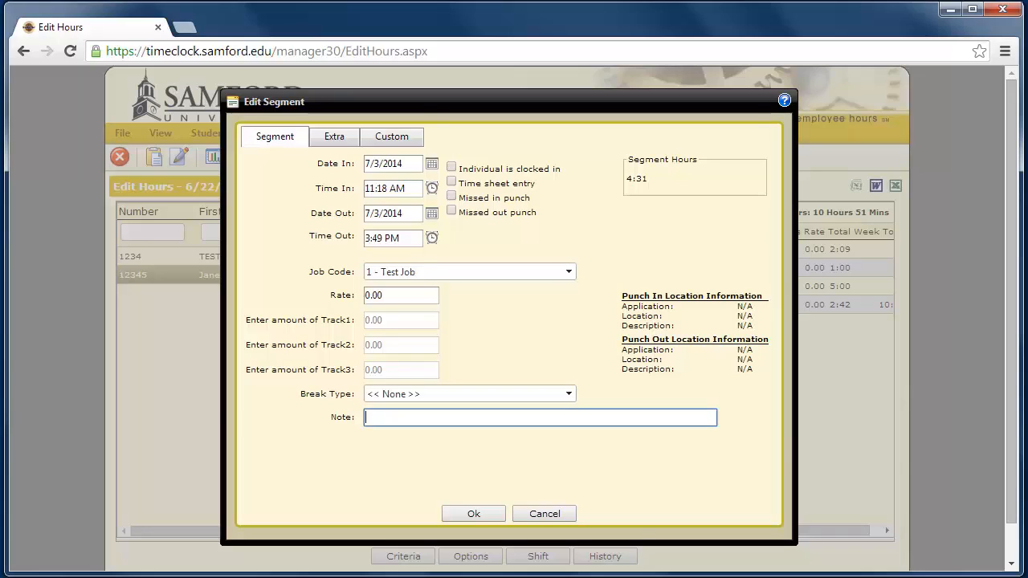
{"action": "type", "text": "Jane was at an off campus event that "}
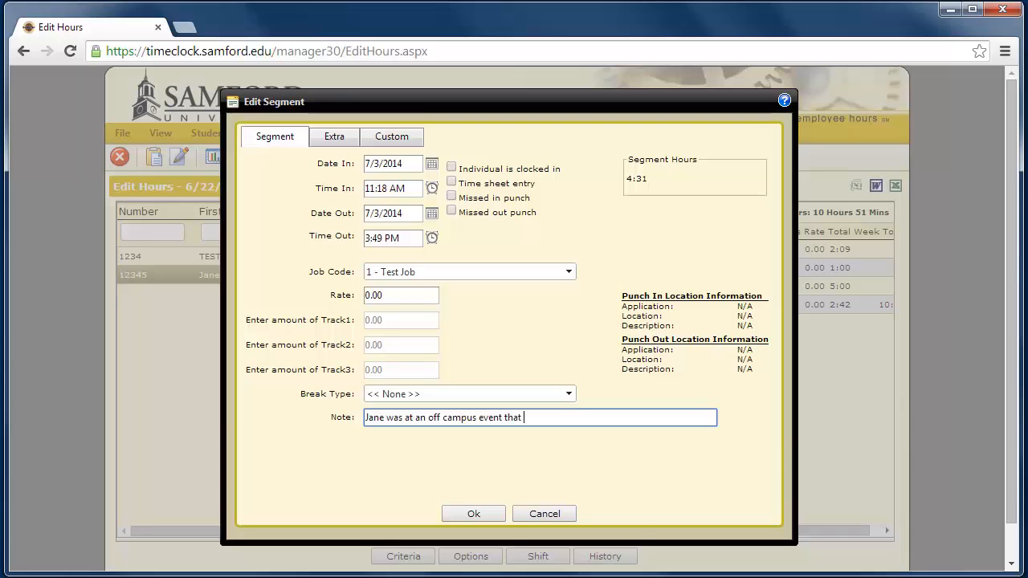
{"action": "type", "text": "did not have internet access"}
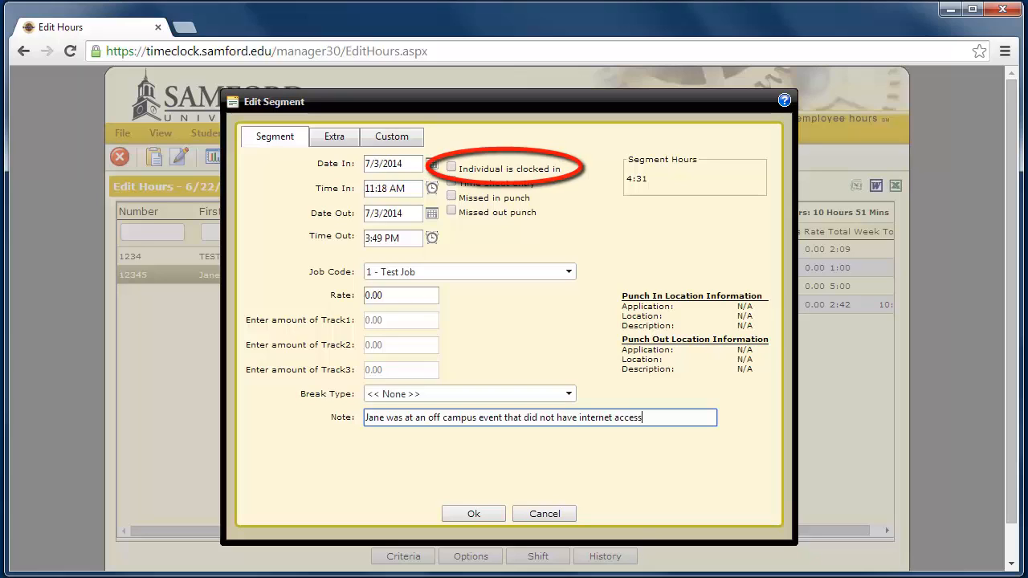
{"action": "left_click", "coordinate": [454, 168]}
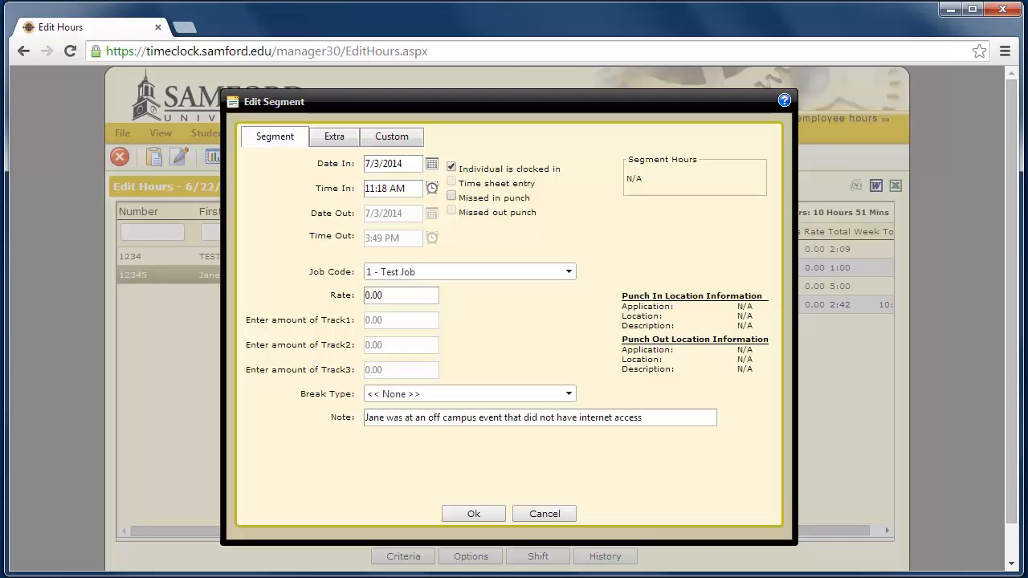
{"action": "left_click", "coordinate": [482, 515]}
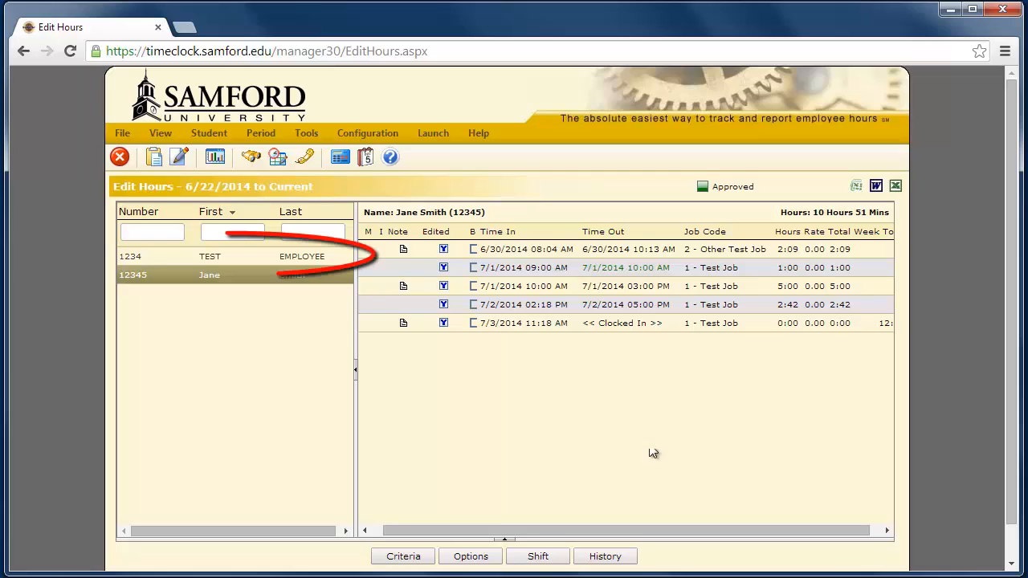
Display the test employee's hours and read the shift note on the segment starting 6/26/2014
{"action": "left_click", "coordinate": [223, 256]}
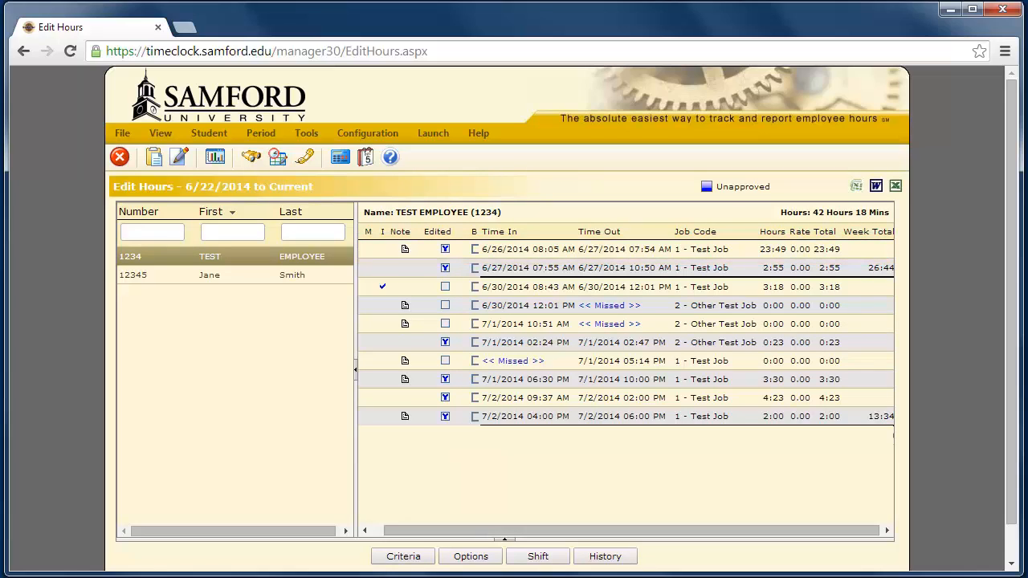
{"action": "left_click", "coordinate": [403, 250]}
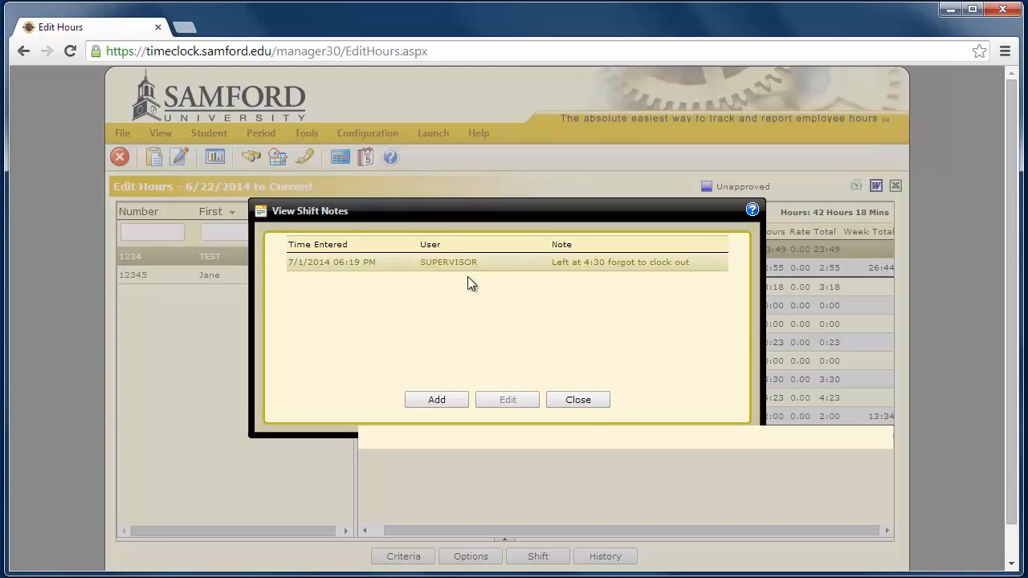
{"action": "left_click", "coordinate": [577, 401]}
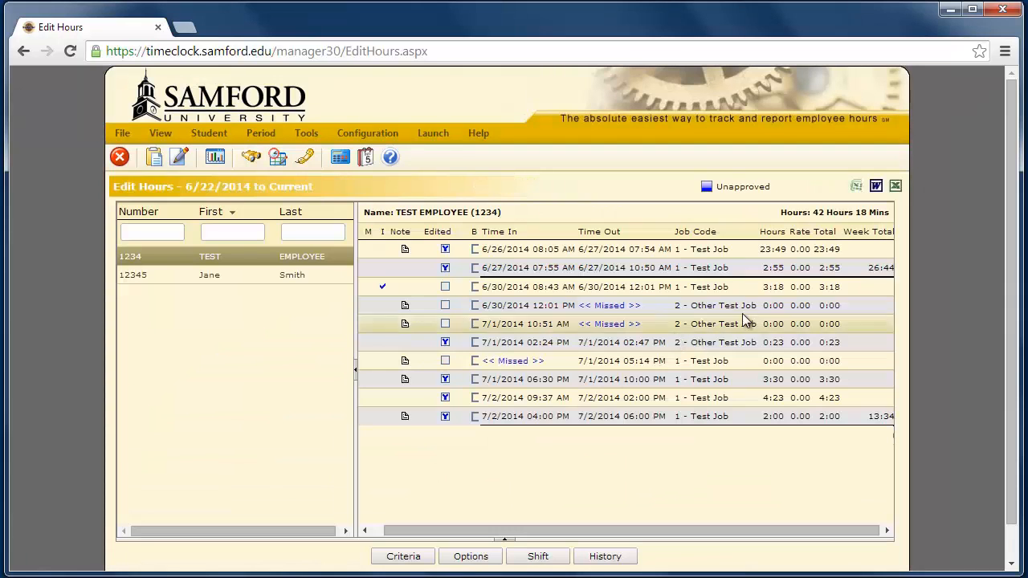
Edit the test employee's 6/26/2014 segment, setting Date Out to 6/26/2014 and Time Out to 4:30 PM
{"action": "right_click", "coordinate": [607, 250]}
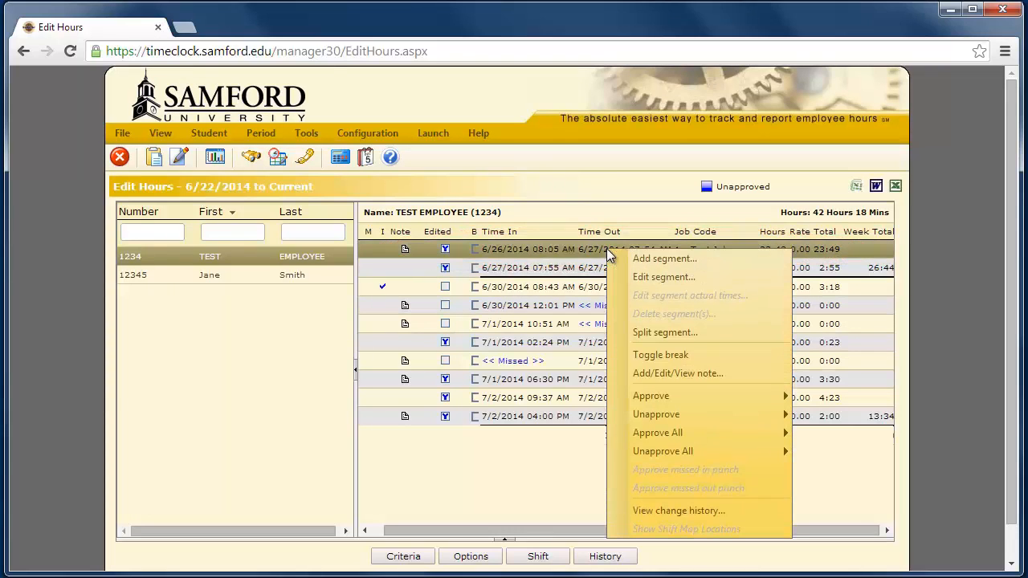
{"action": "left_click", "coordinate": [664, 277]}
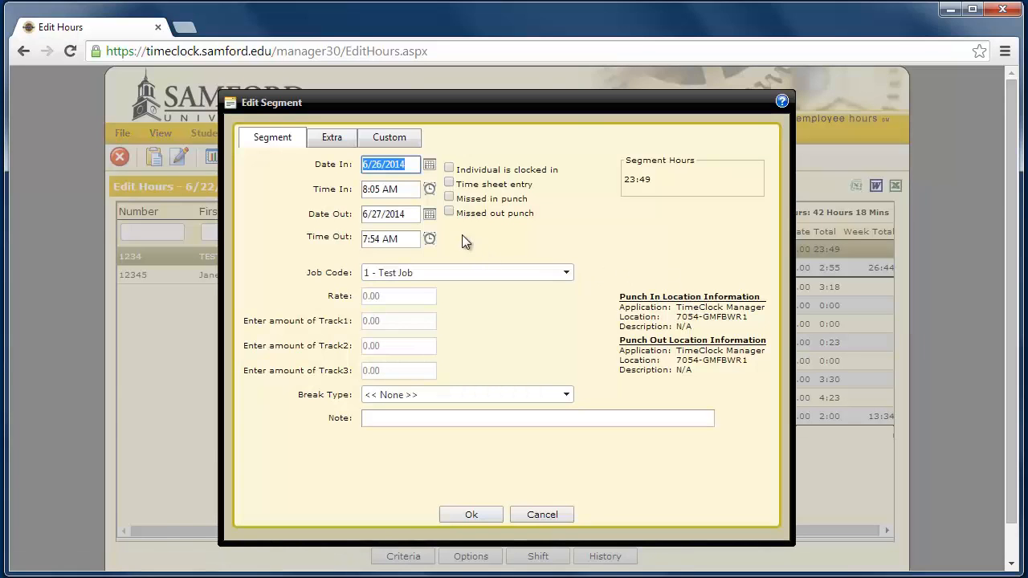
{"action": "left_click", "coordinate": [430, 216]}
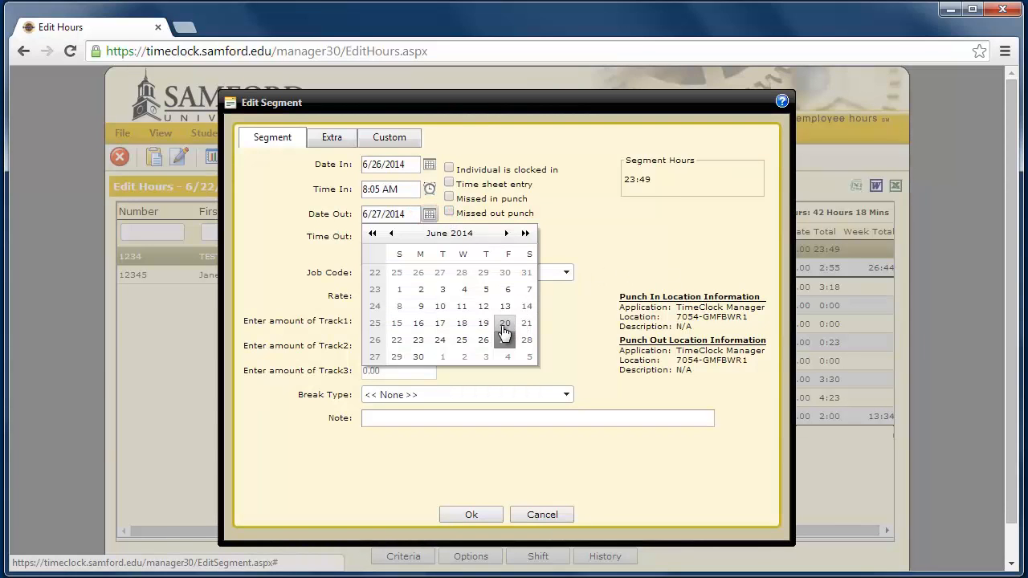
{"action": "left_click", "coordinate": [484, 340]}
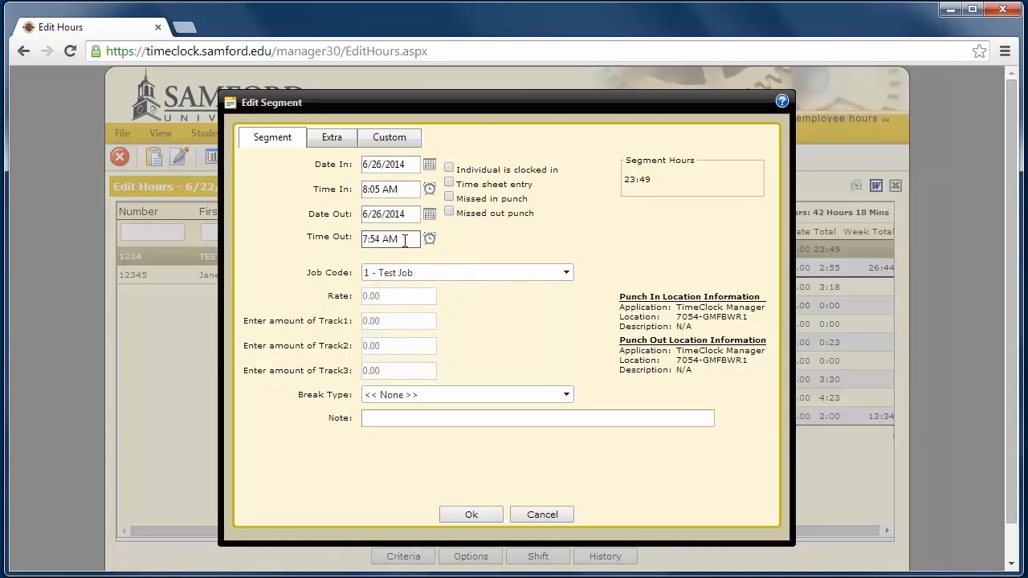
{"action": "triple_click", "coordinate": [404, 240]}
{"action": "type", "text": "4:30P"}
Add the note "student forgot to clock out" to the segment and save it
{"action": "left_click", "coordinate": [514, 418]}
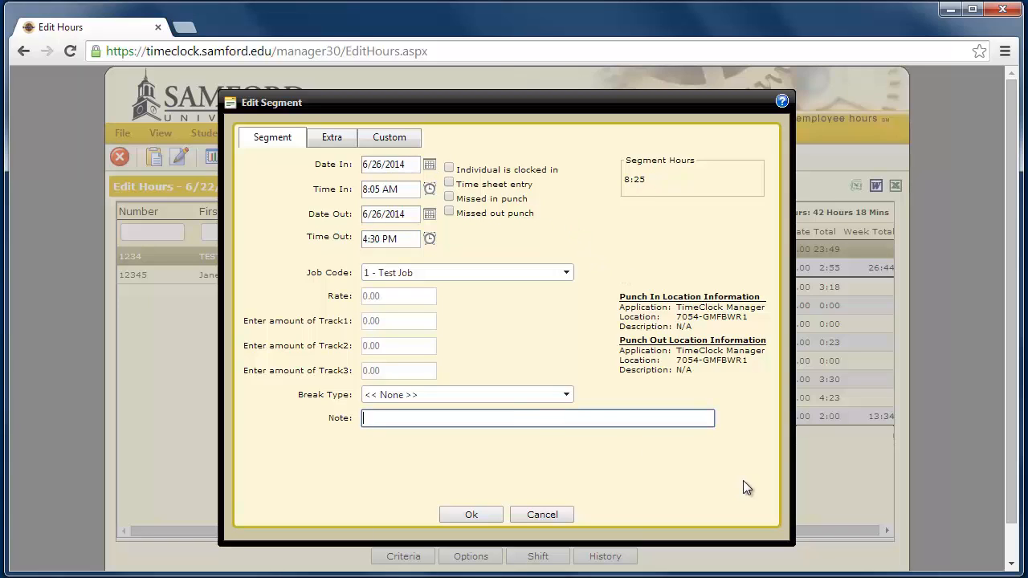
{"action": "type", "text": "student forgot to clock out"}
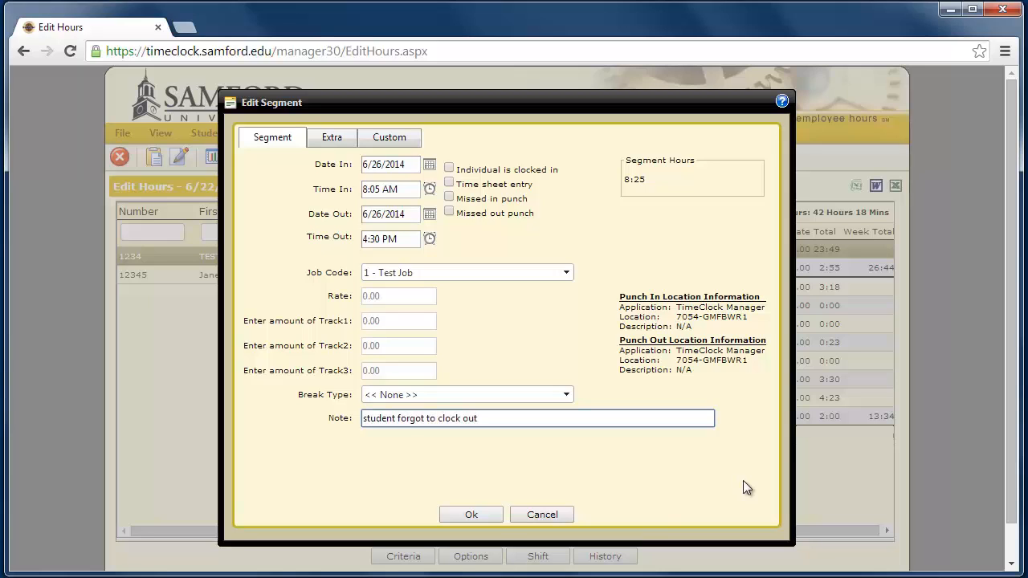
{"action": "left_click", "coordinate": [471, 514]}
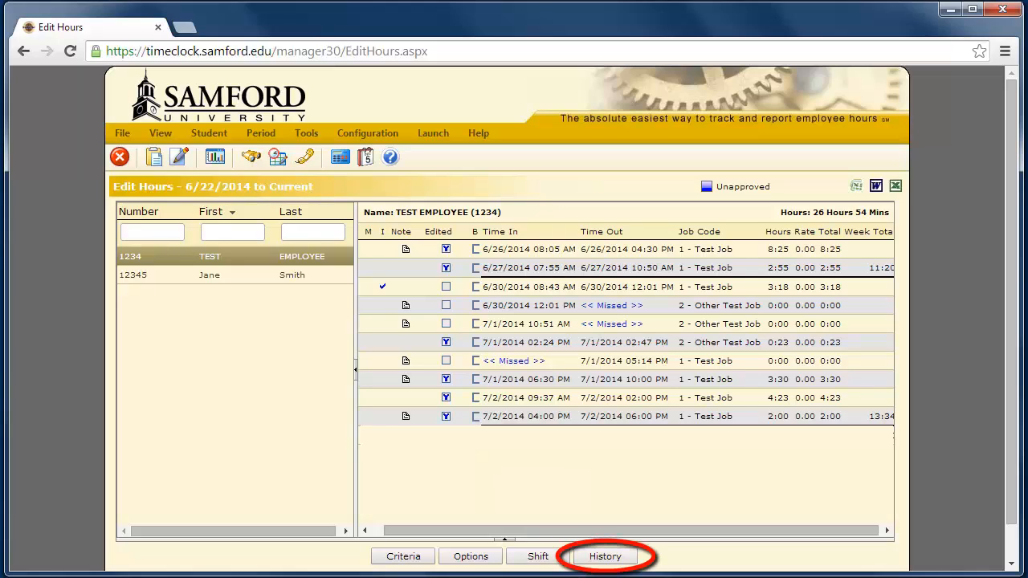
View the test employee's historical hours for the week starting 6/1/2014
{"action": "left_click", "coordinate": [627, 557]}
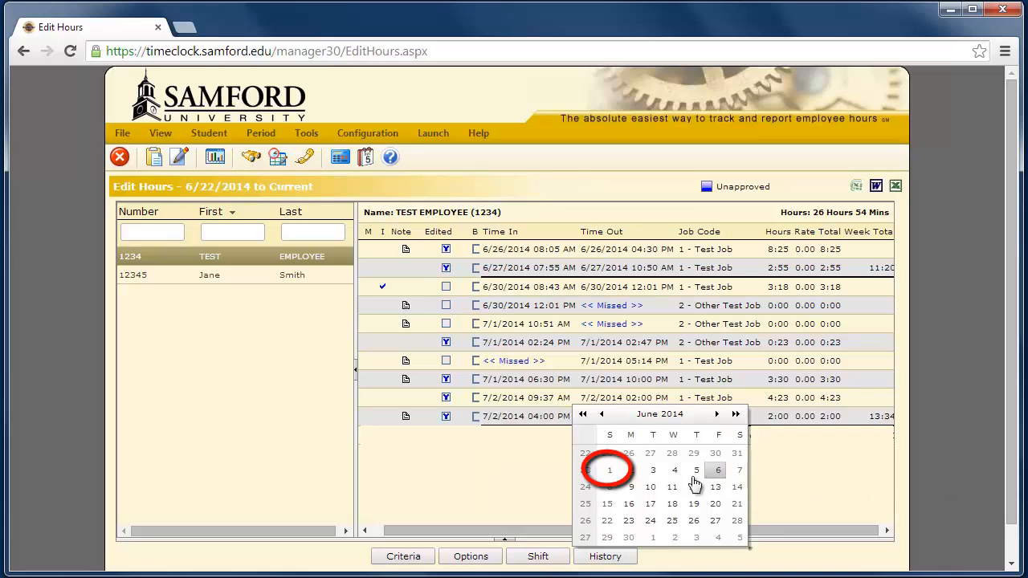
{"action": "left_click", "coordinate": [610, 470]}
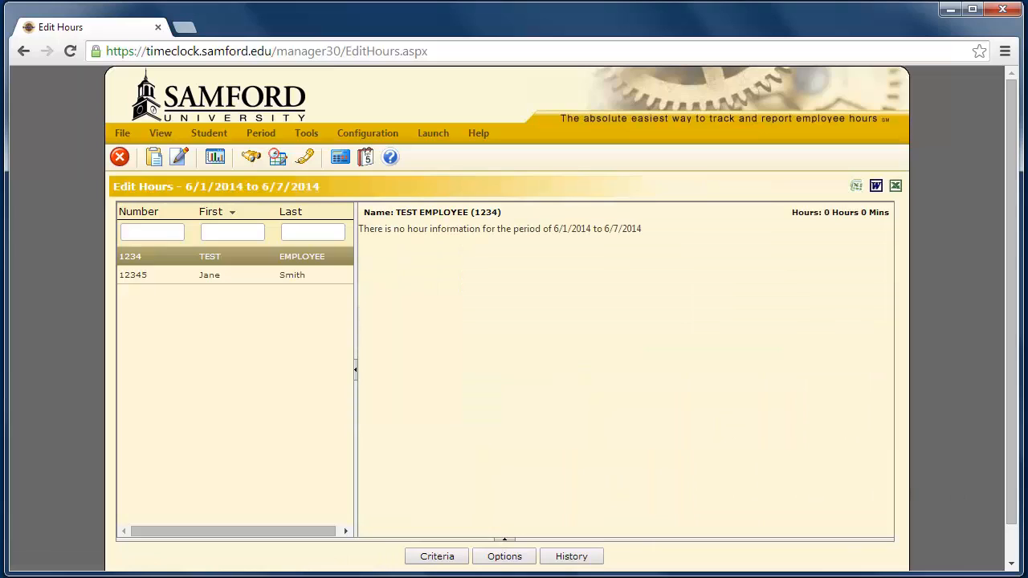